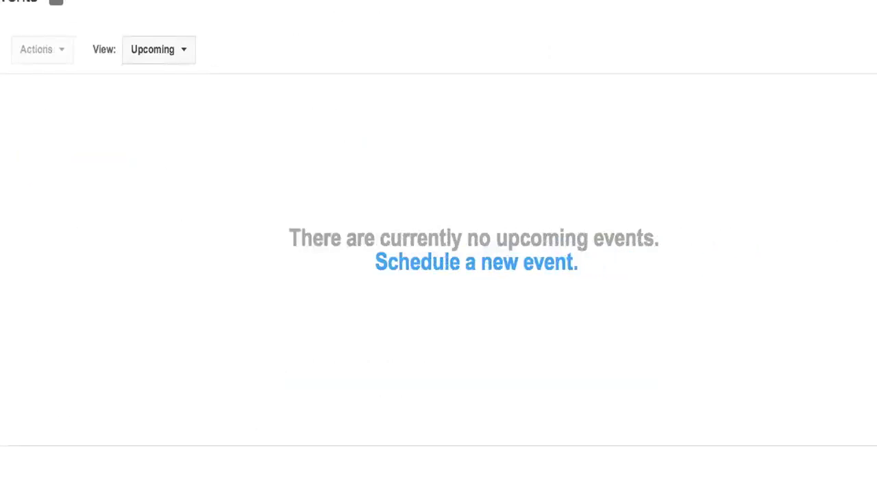
# Step: Start scheduling a new live event titled "correct ending" and set its privacy to Private
pyautogui.click(470, 261)
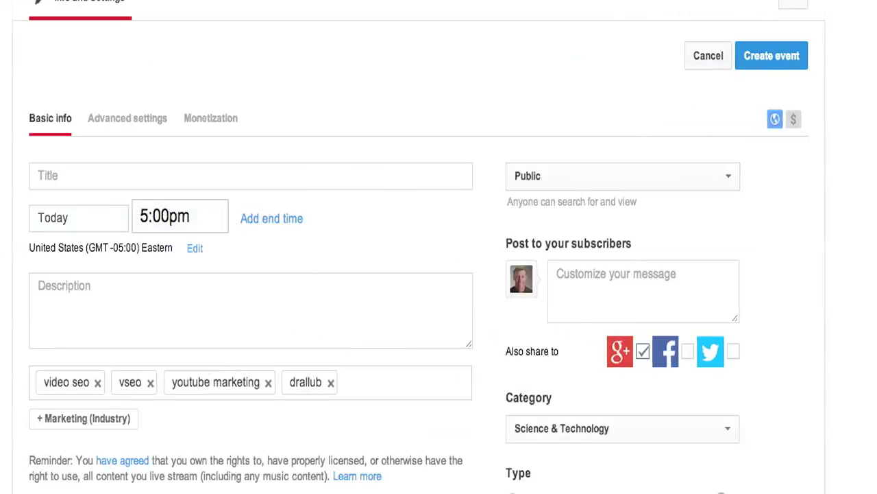
pyautogui.click(118, 176)
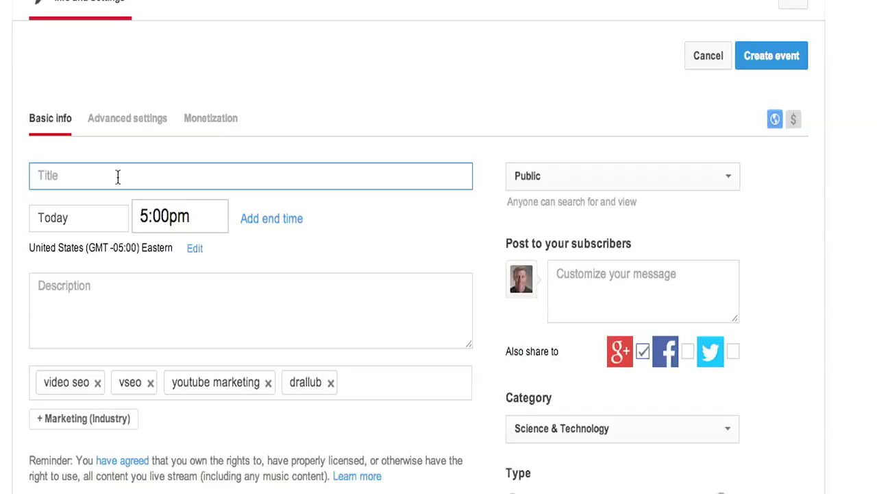
pyautogui.write('correct ending')
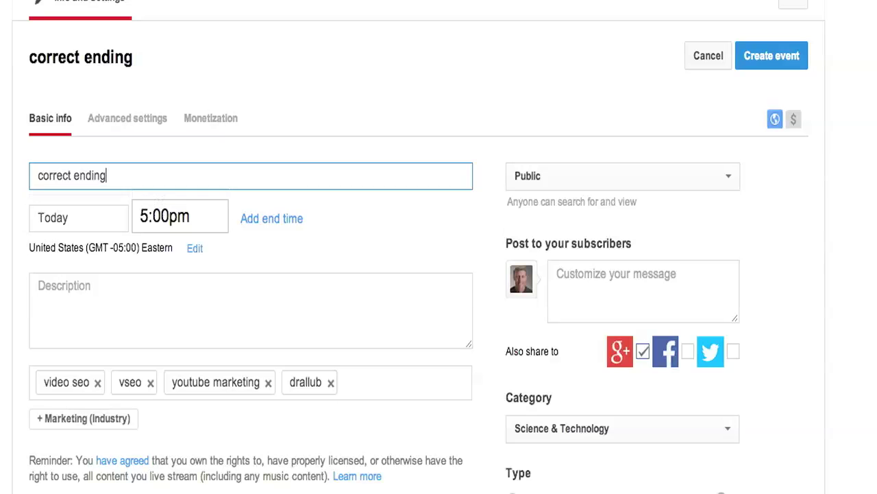
pyautogui.click(565, 168)
pyautogui.click(564, 209)
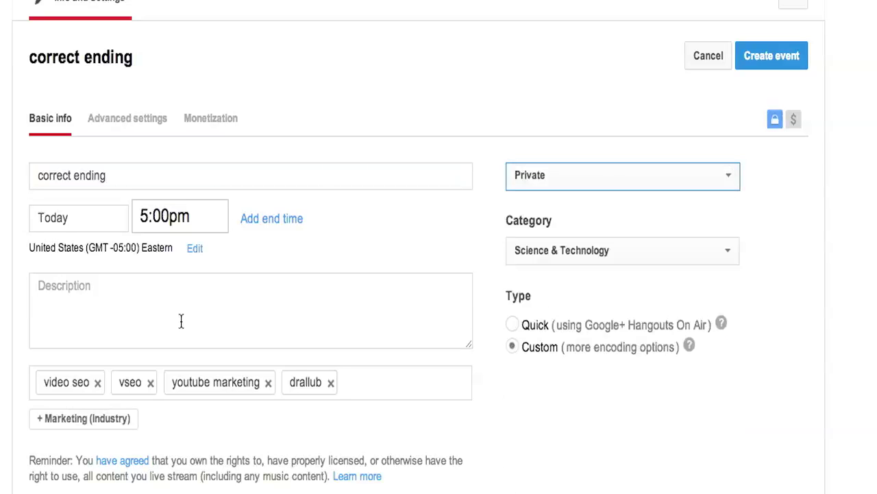
# Step: Set the event's start time to 4:18pm today
pyautogui.click(170, 218)
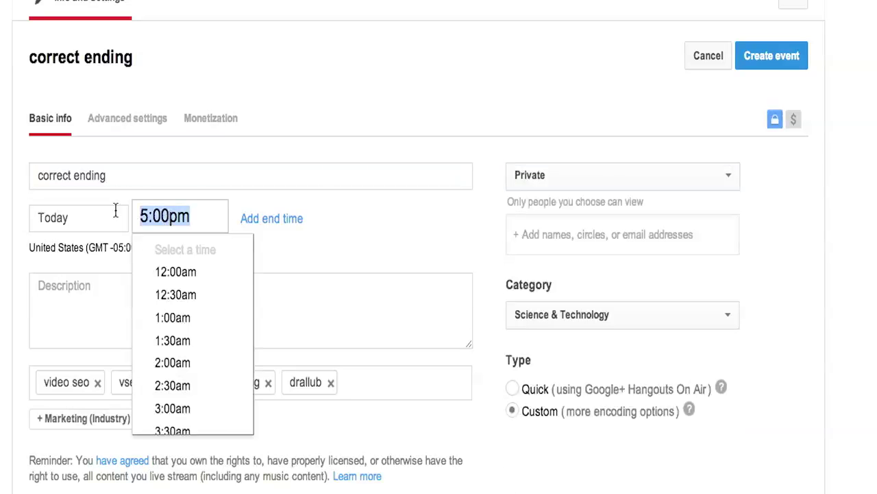
pyautogui.write('4:')
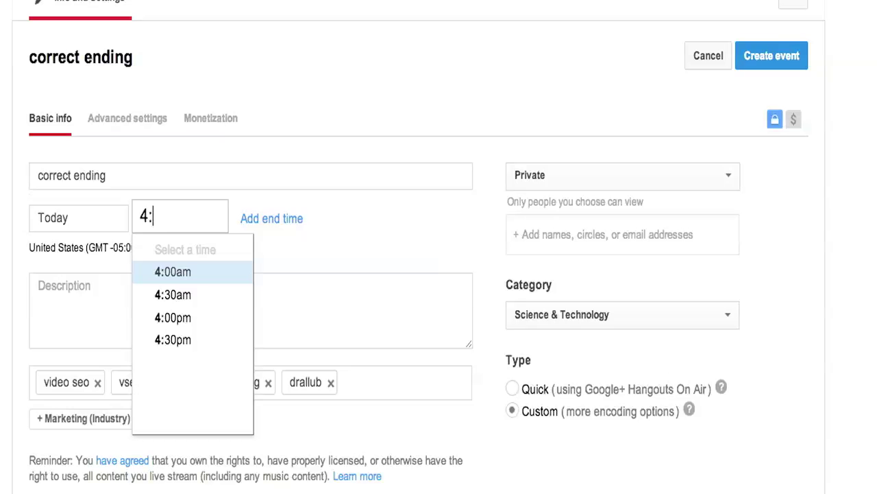
pyautogui.write('18')
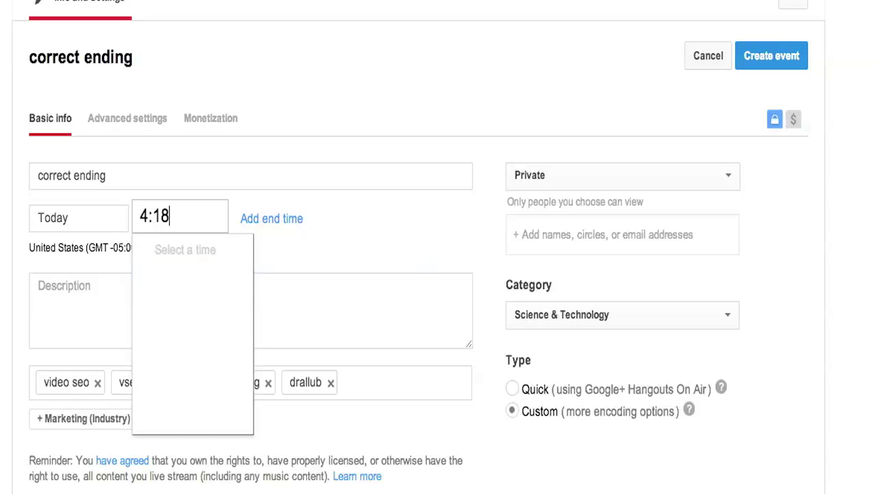
pyautogui.write('pm')
pyautogui.press('Tab')
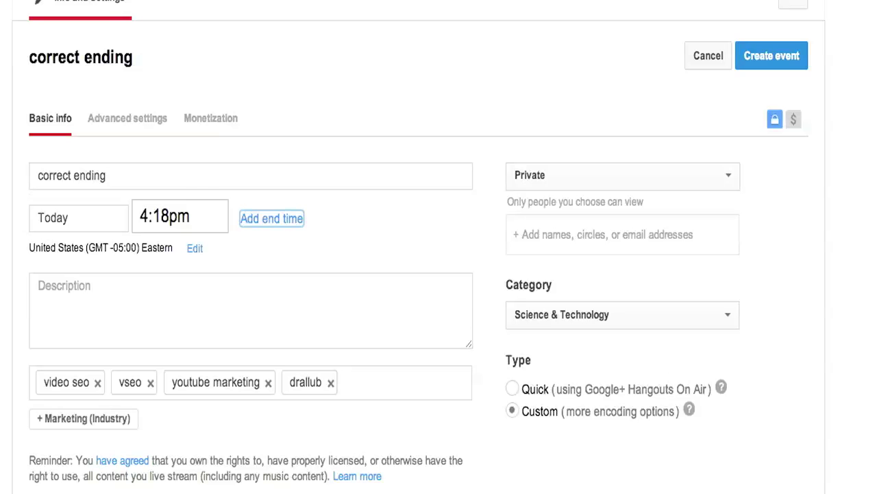
# Step: Enter "end slates" as the event description and create the event
pyautogui.click(153, 290)
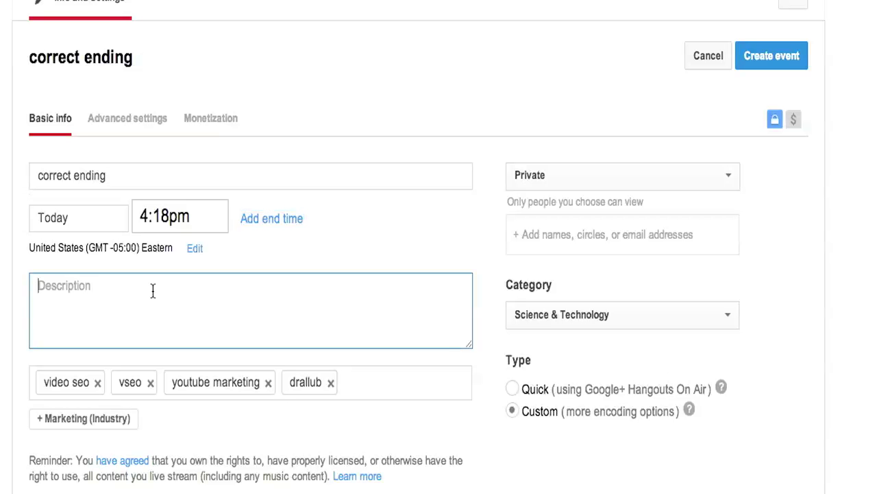
pyautogui.write('end ')
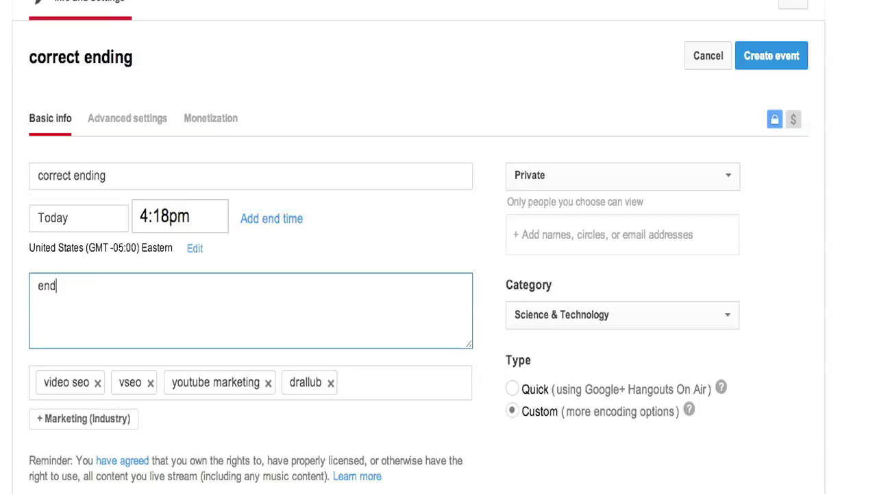
pyautogui.write('slates')
pyautogui.click(772, 56)
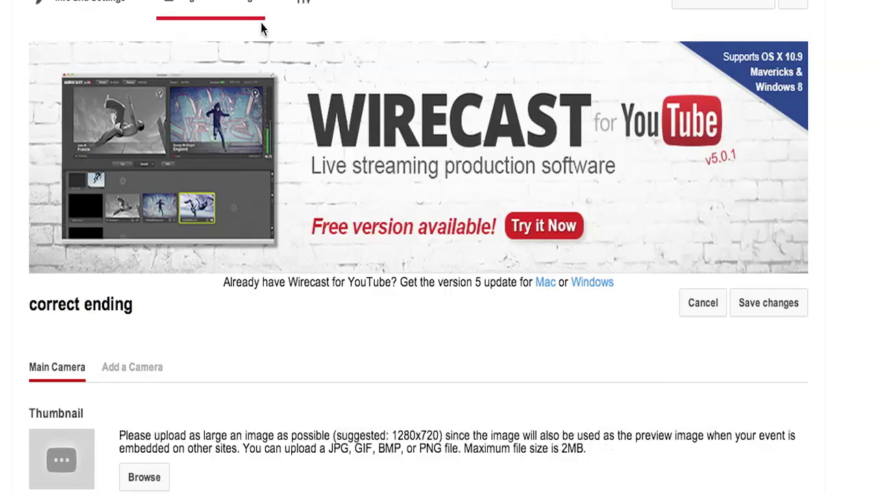
# Step: Choose the 500 Kbps - 2000 Kbps (480p) bitrate for the main camera's basic ingestion
pyautogui.scroll(-2, 479, 405)
pyautogui.scroll(1, 479, 405)
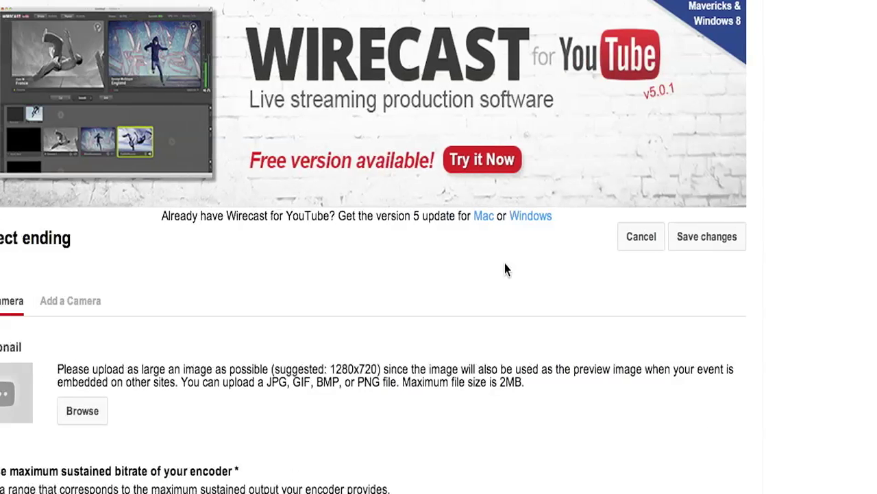
pyautogui.scroll(-3, 505, 268)
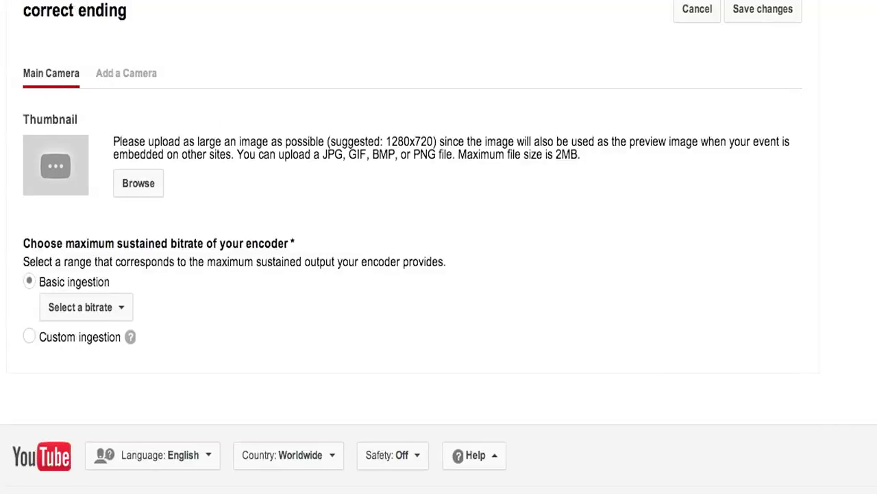
pyautogui.click(129, 309)
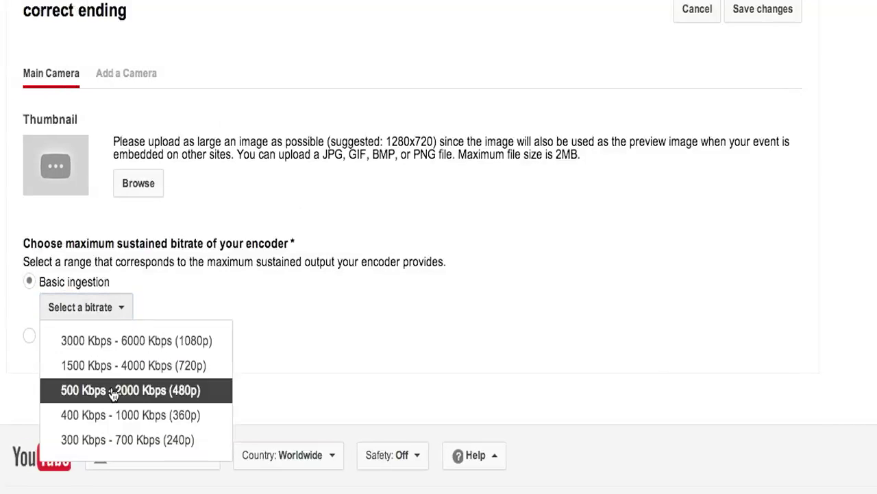
pyautogui.click(114, 336)
# Step: Download the primary Flash Media Live Encoder profile for the event and save the XML file
pyautogui.scroll(-6, 682, 302)
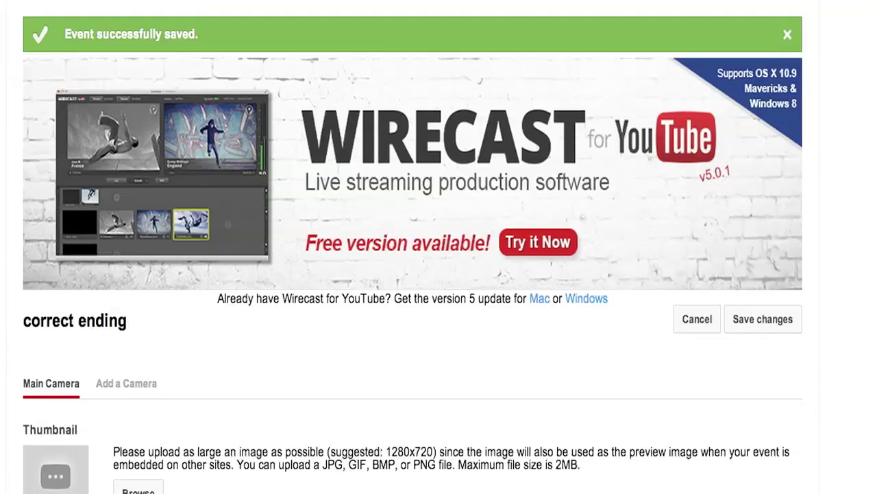
pyautogui.scroll(-3, 298, 398)
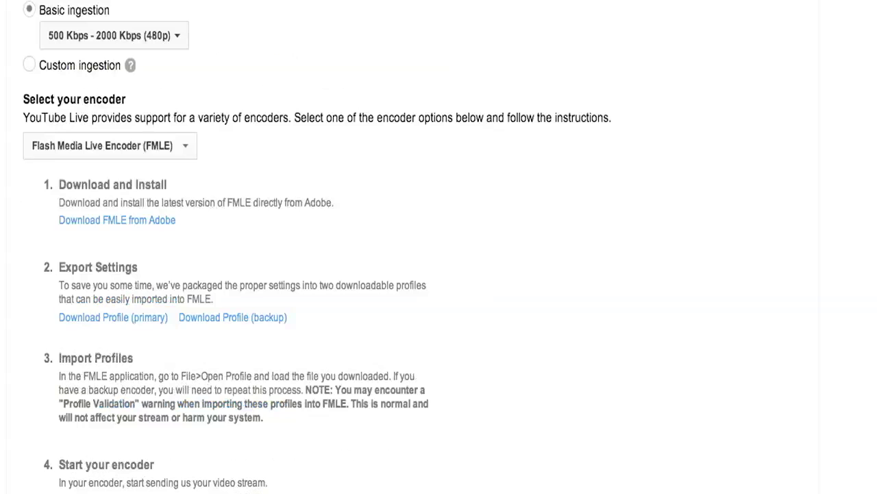
pyautogui.click(98, 322)
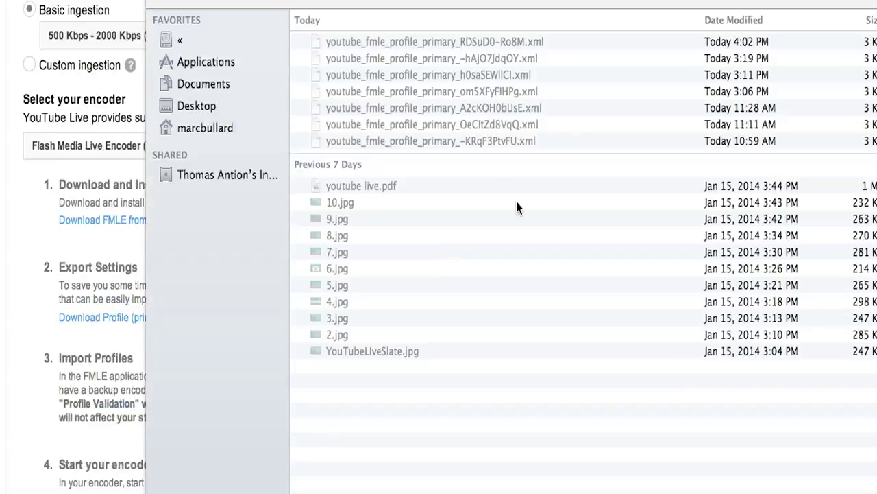
pyautogui.press('Return')
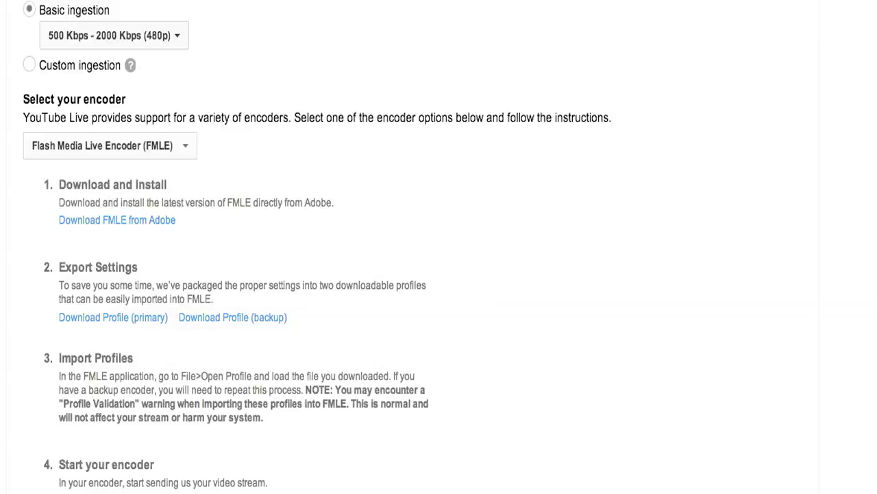
# Step: Switch to Flash Media Live Encoder and load the newly downloaded YouTube XML profile from the LiveSlides folder
pyautogui.scroll(-5, 438, 247)
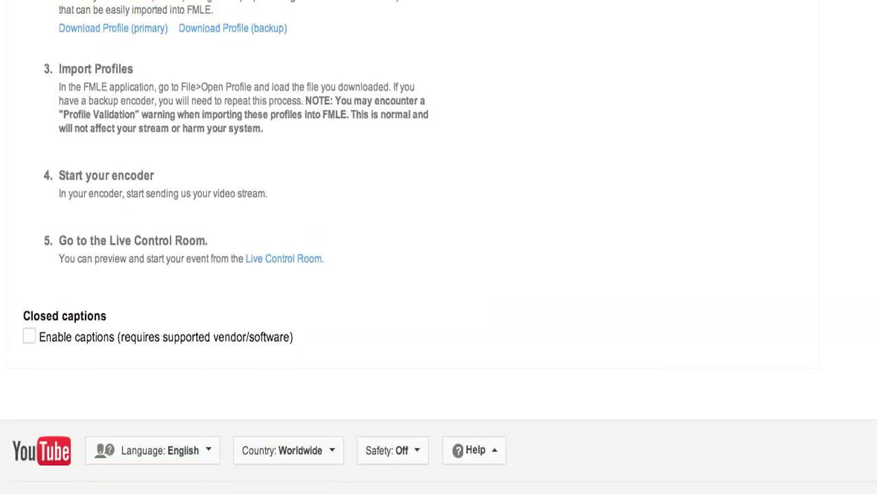
pyautogui.press('super+Tab')
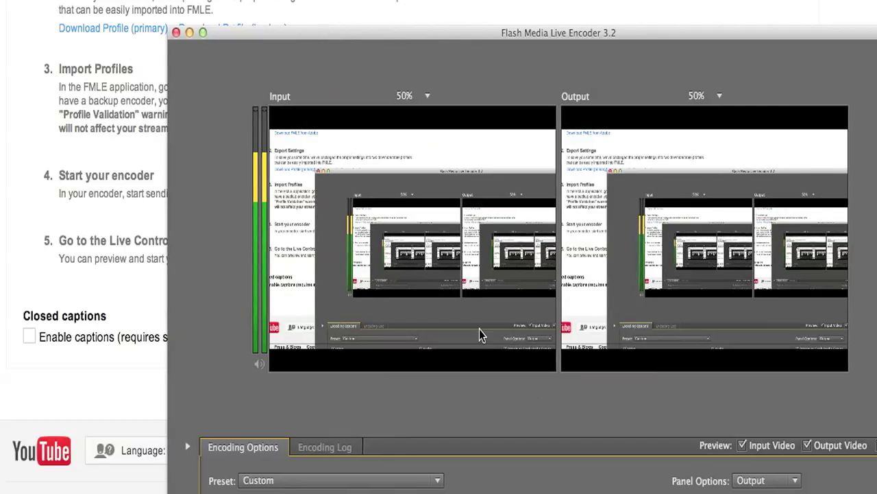
pyautogui.press('super+o')
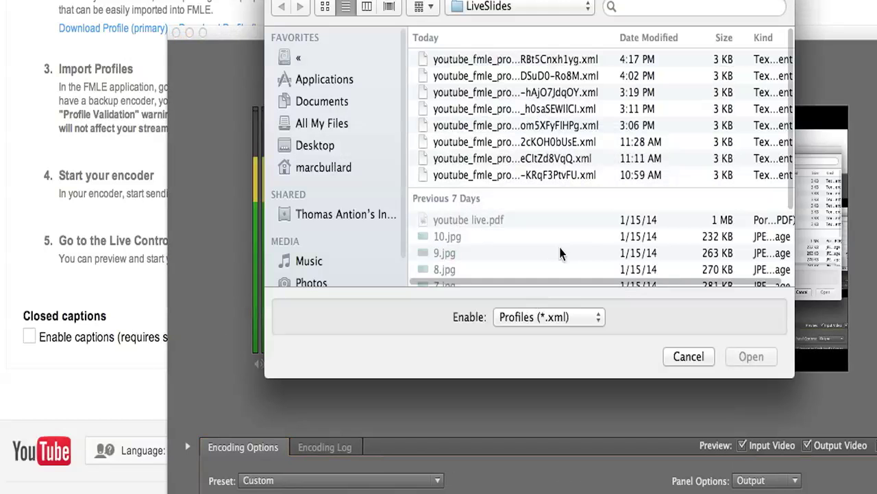
pyautogui.click(478, 61)
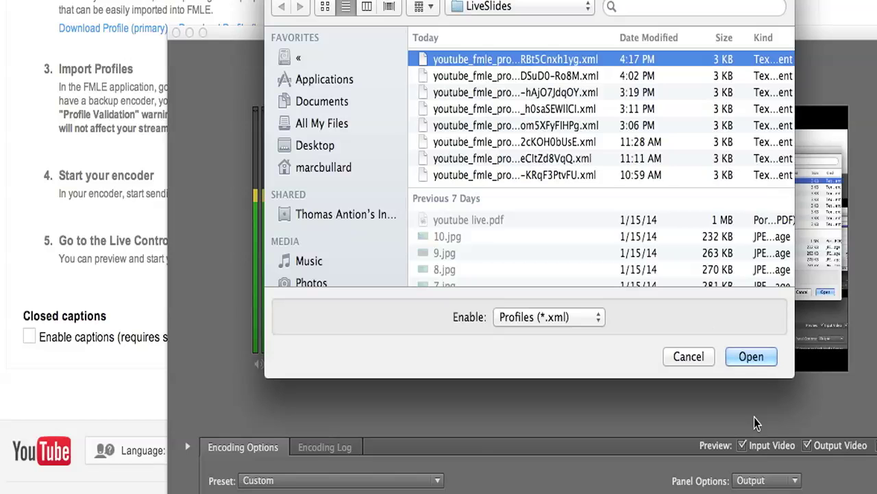
pyautogui.click(752, 357)
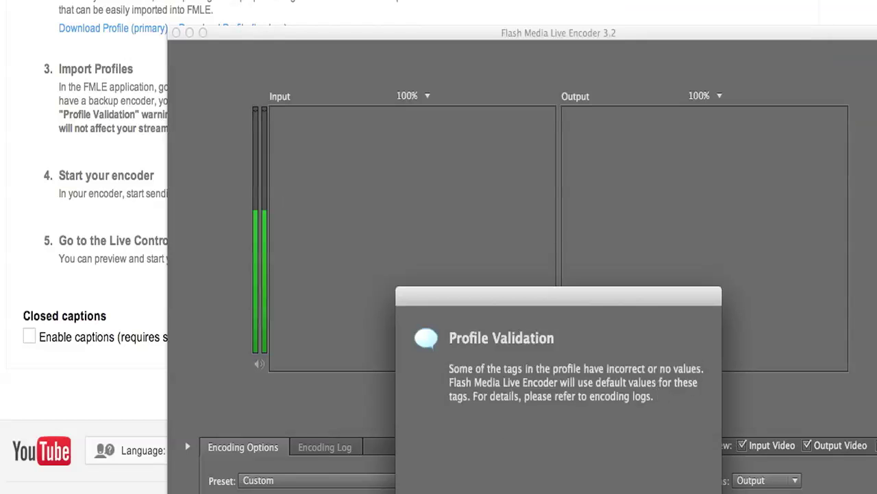
pyautogui.press('Return')
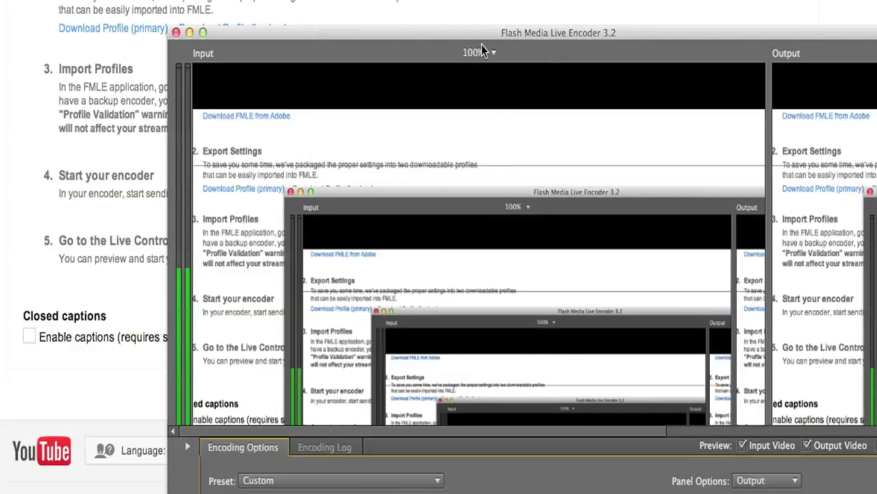
# Step: Set the input and output previews to 50% and reposition the encoder window to show its encoding options
pyautogui.click(483, 51)
pyautogui.click(482, 157)
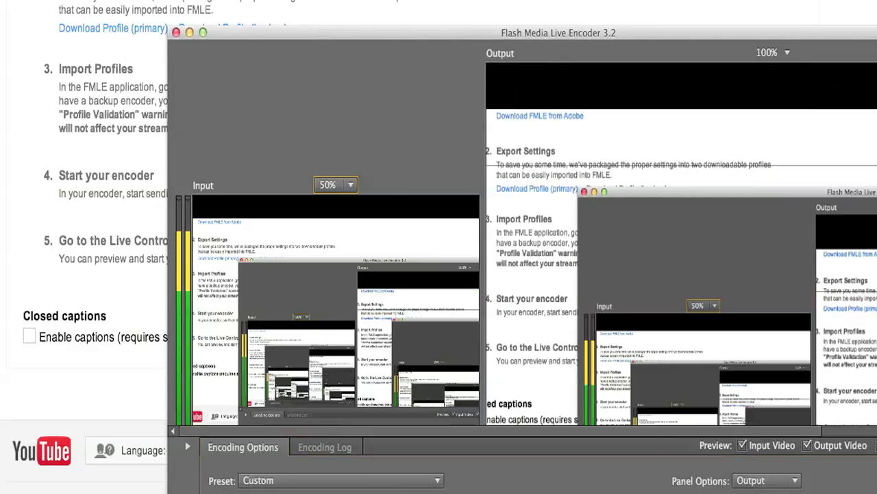
pyautogui.moveTo(874, 33); pyautogui.dragTo(738, 23)
pyautogui.click(630, 43)
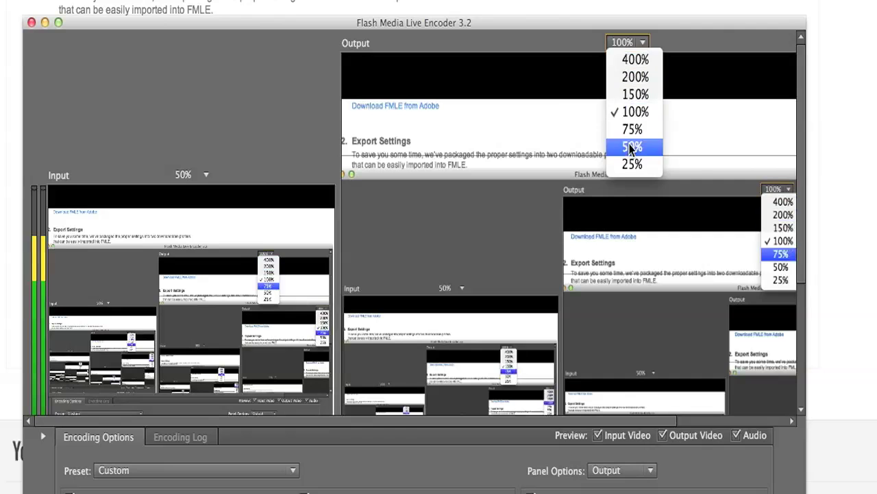
pyautogui.click(630, 148)
pyautogui.moveTo(519, 40); pyautogui.dragTo(553, 0)
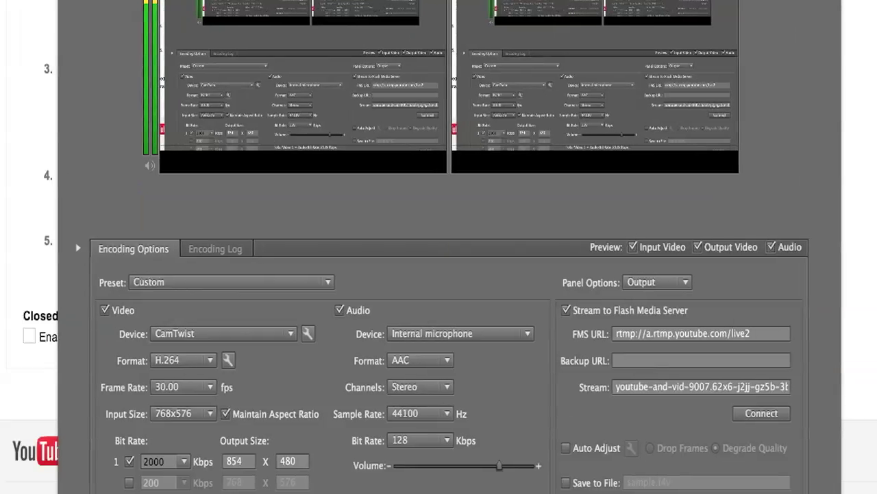
# Step: Check the event's stream status and preview area in the YouTube Live Control Room
pyautogui.scroll(-5, 367, 480)
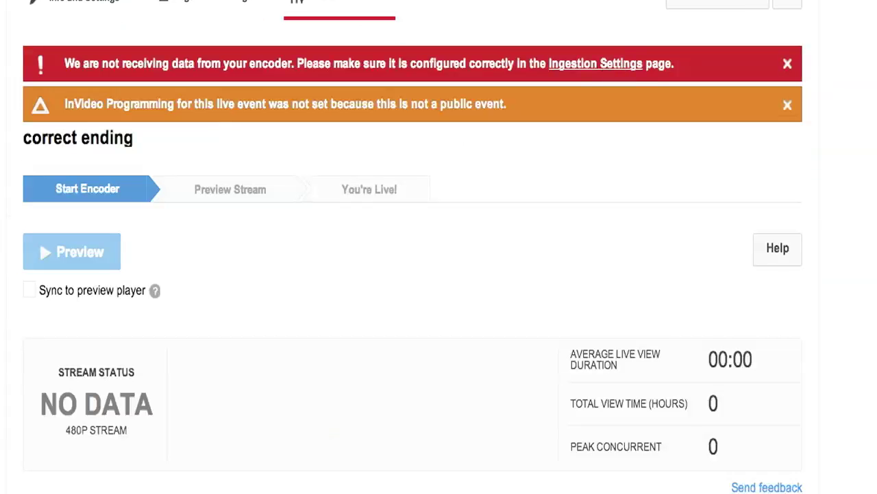
pyautogui.scroll(-2, 106, 289)
pyautogui.scroll(-3, 413, 246)
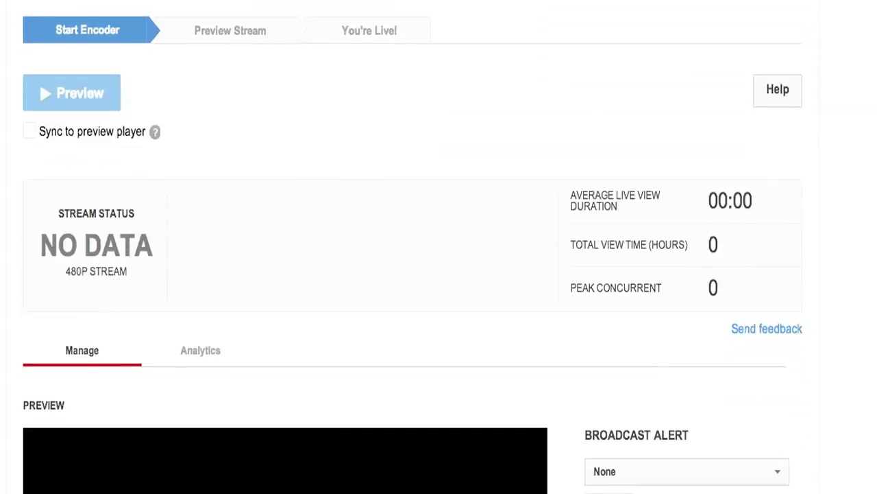
pyautogui.scroll(4, 412, 246)
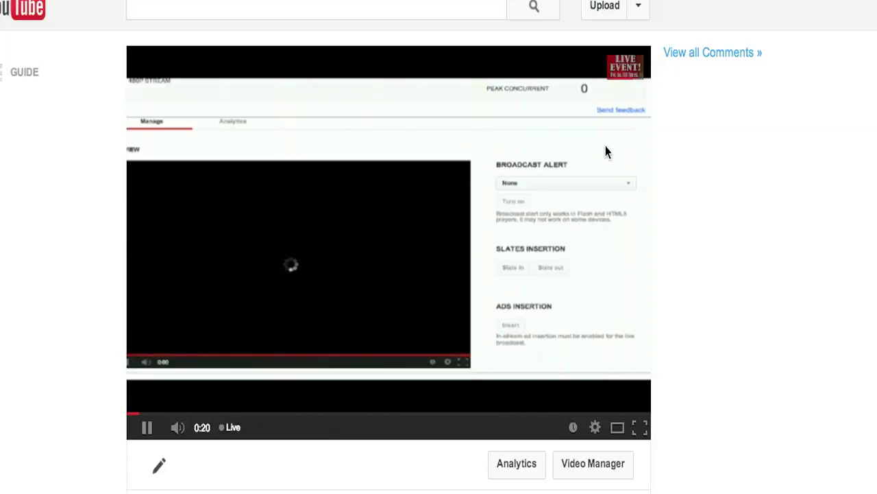
# Step: Check the live stream across the watch page, the Flash Media Live Encoder log and the Live Control Room
pyautogui.press('super+Tab')
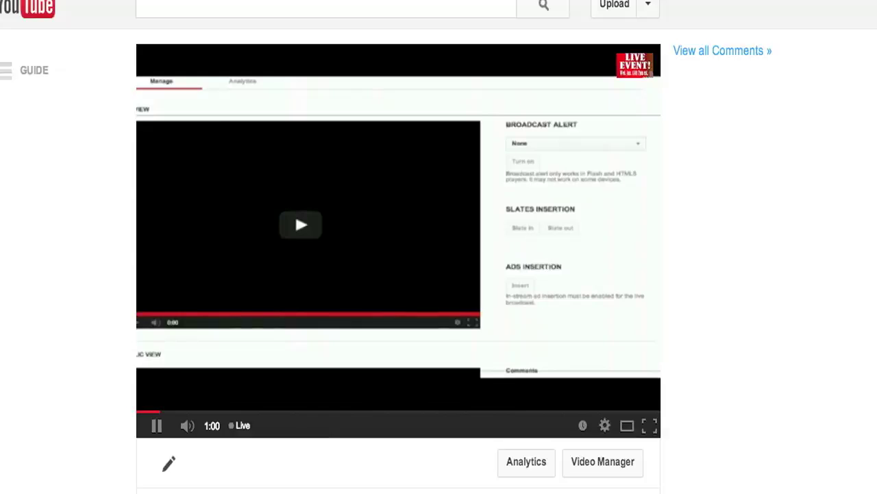
pyautogui.press('super+Tab')
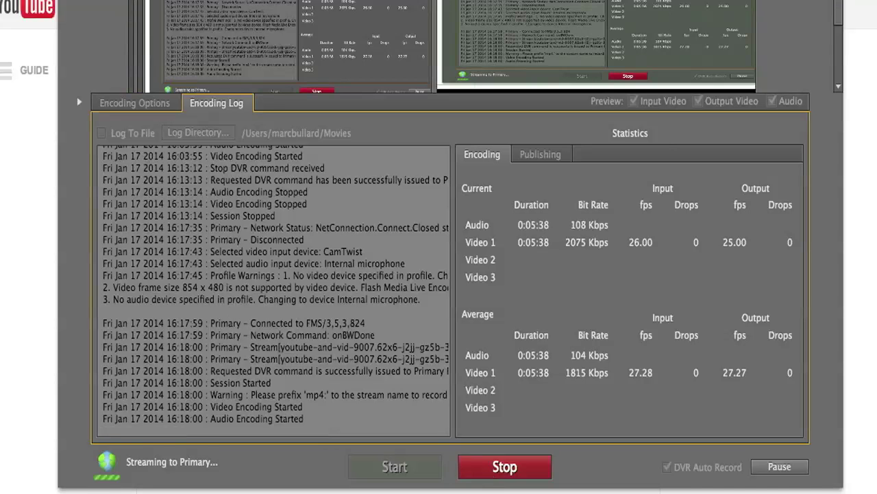
pyautogui.press('super+Tab')
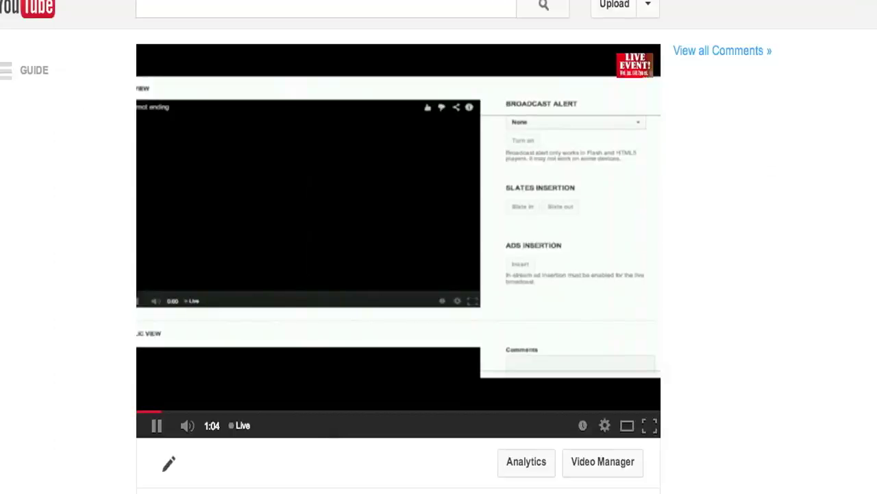
pyautogui.hotkey('ctrl', 'Tab')
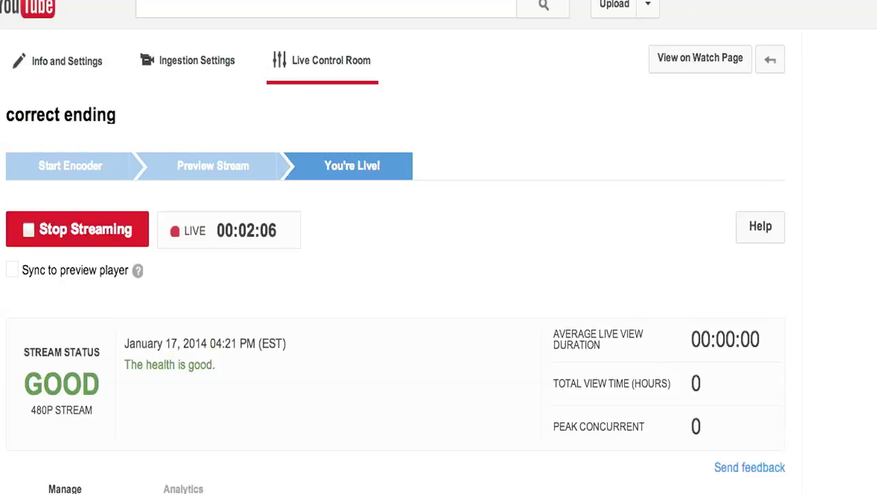
pyautogui.hotkey('ctrl', 'Tab')
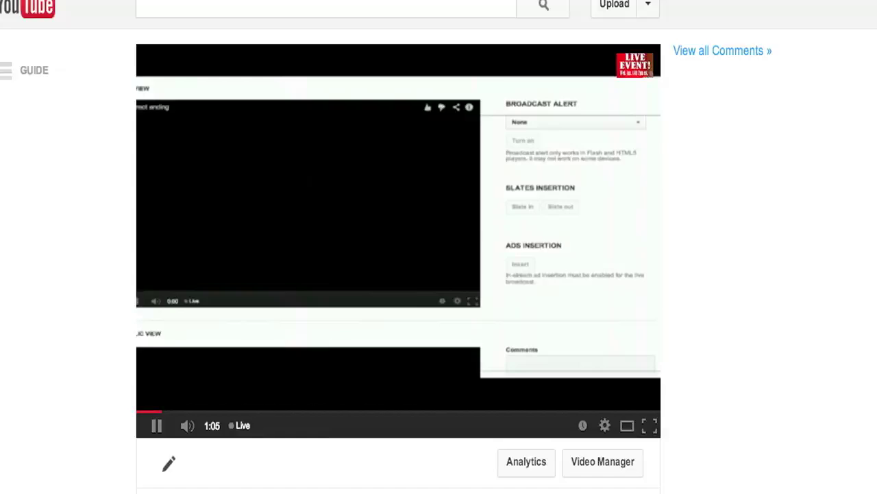
# Step: Monitor the stream's health in the Live Control Room and the encoder's statistics, and return to the event's watch page
pyautogui.hotkey('ctrl', 'shift', 'Tab')
pyautogui.press('super+Tab')
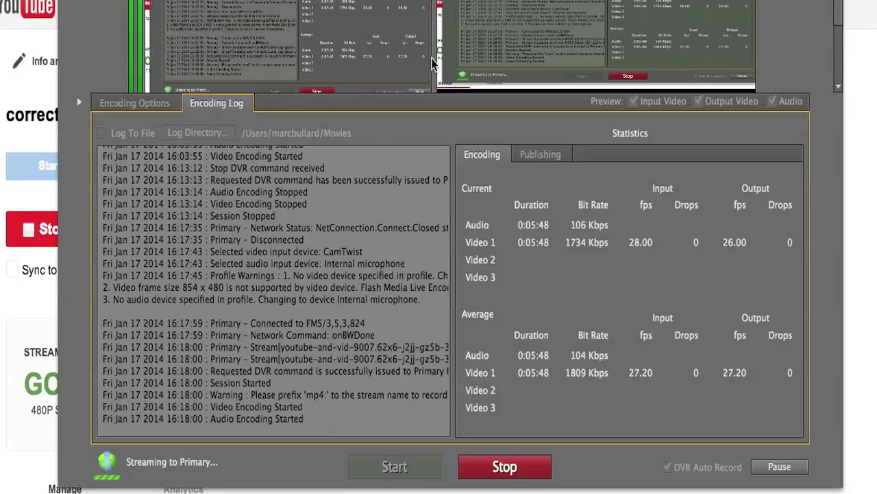
pyautogui.press('super+Tab')
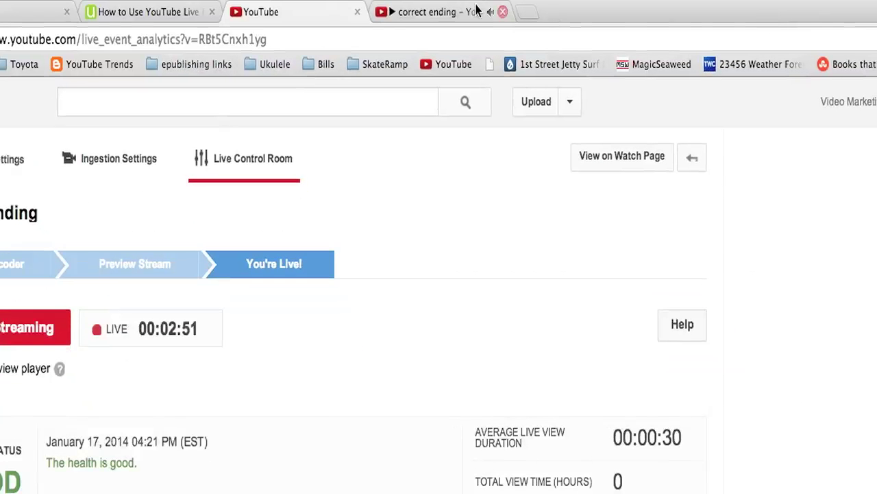
pyautogui.click(439, 422)
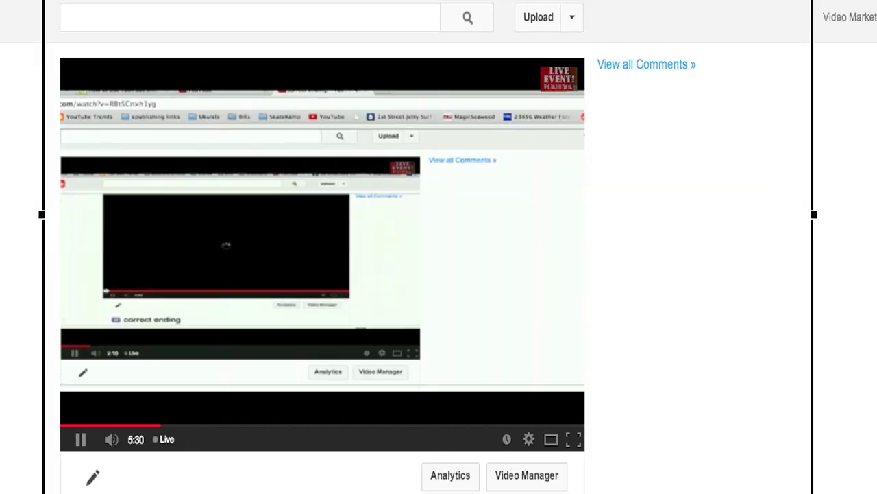
# Step: Close the watch page and stop streaming the event in the Live Control Room before stopping the encoder in Flash Media Live Encoder
pyautogui.hotkey('ctrl', 'w')
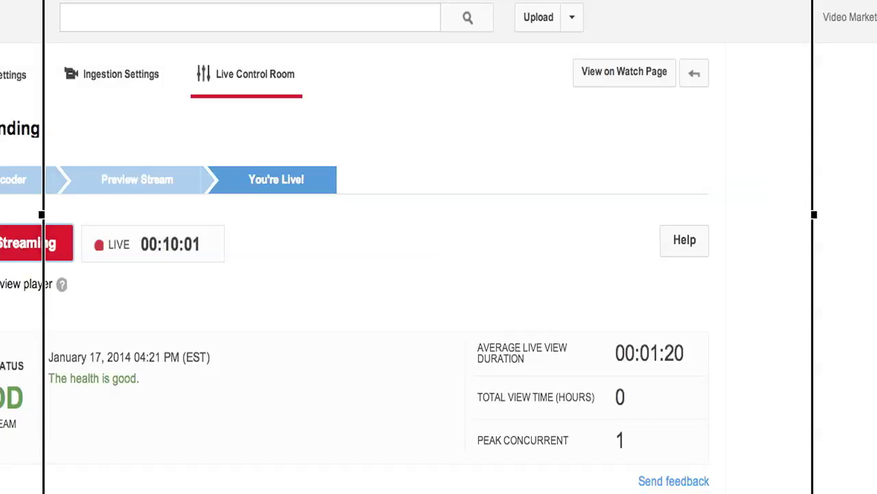
pyautogui.click(41, 241)
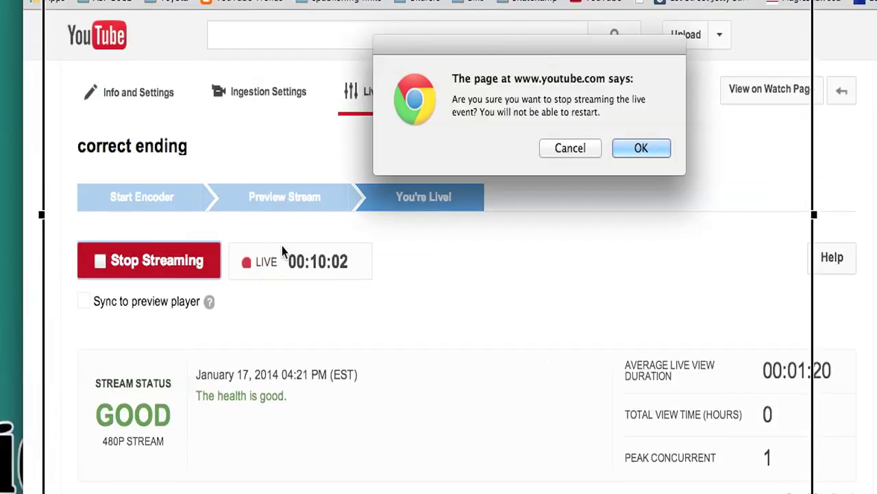
pyautogui.click(619, 149)
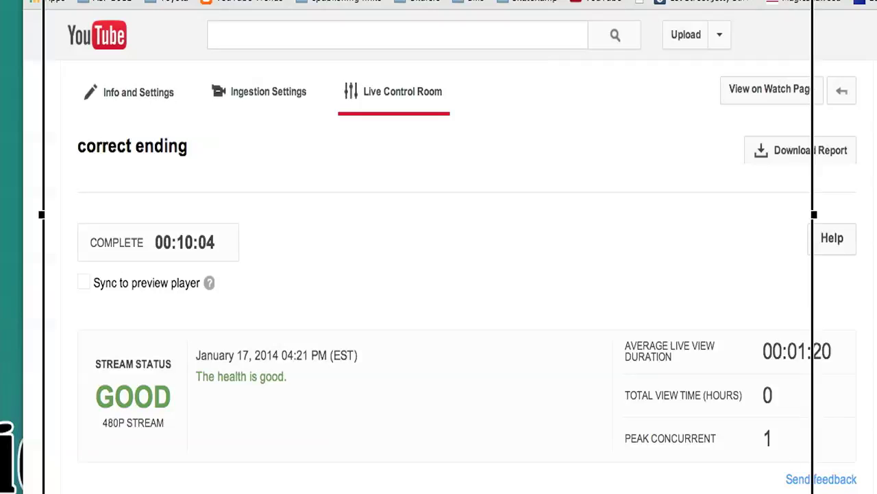
pyautogui.click(789, 480)
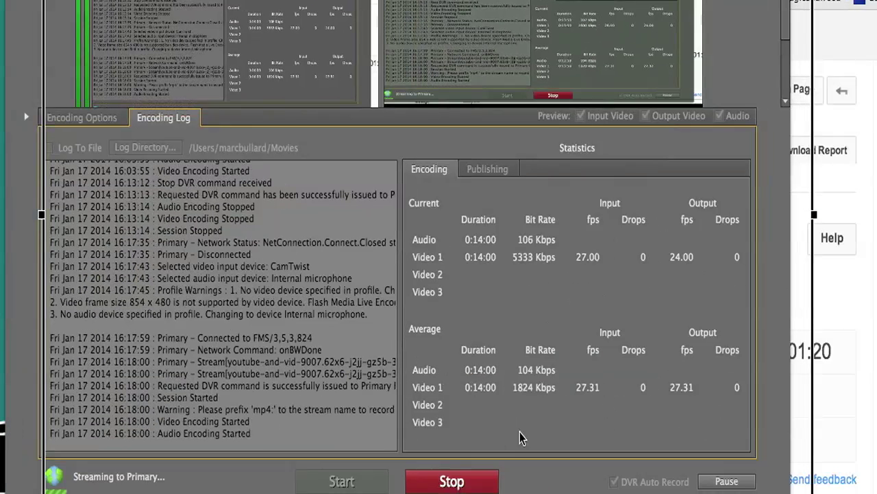
pyautogui.click(469, 484)
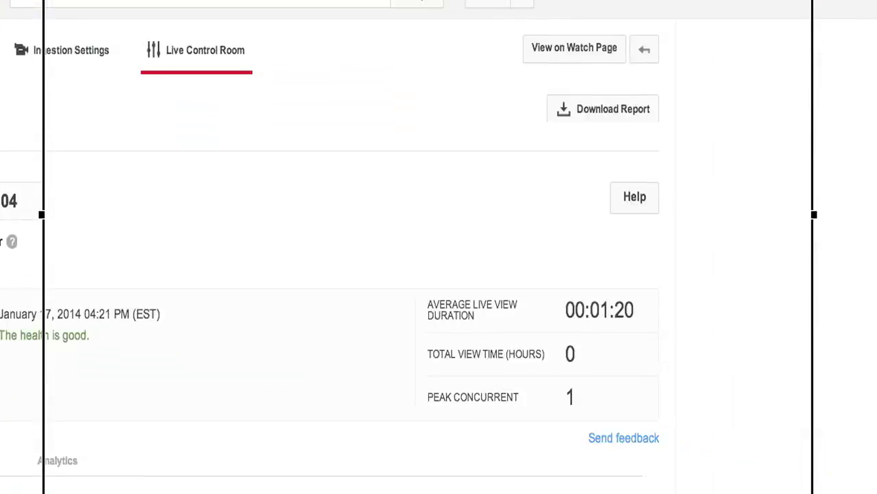
# Step: Go to the channel's Live Events in Video Manager and list the completed events
pyautogui.click(774, 33)
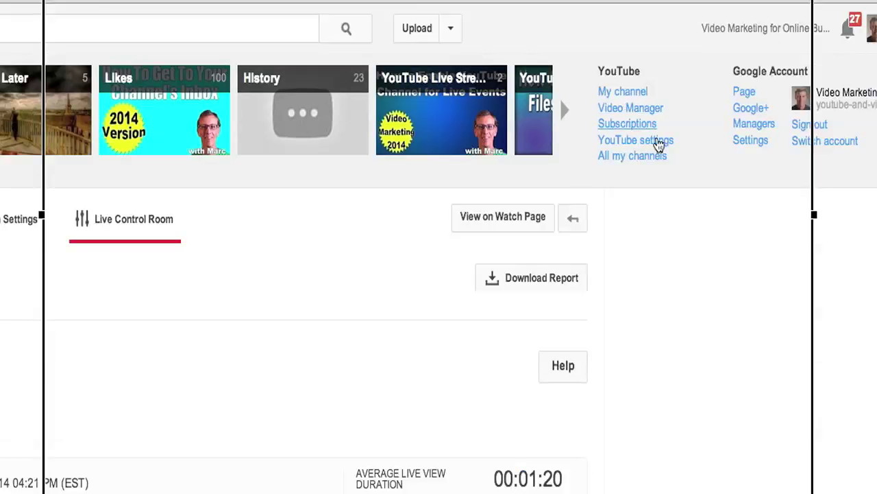
pyautogui.click(630, 107)
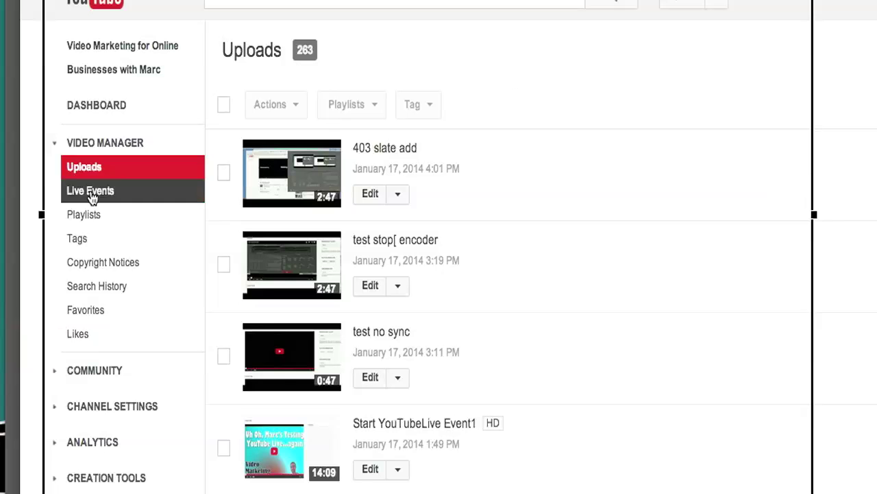
pyautogui.click(90, 196)
pyautogui.click(415, 105)
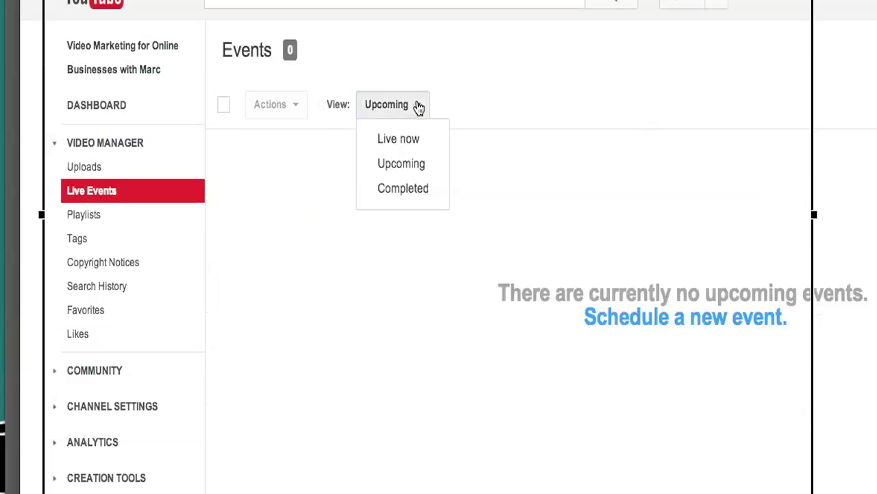
pyautogui.click(408, 188)
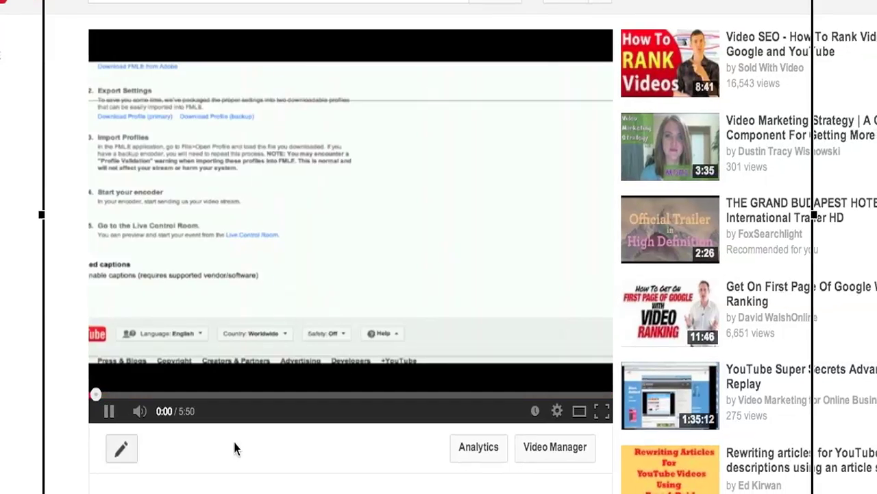
# Step: Check the ended event's recording by skipping playback to about 4:55 and on to about 5:33
pyautogui.click(521, 394)
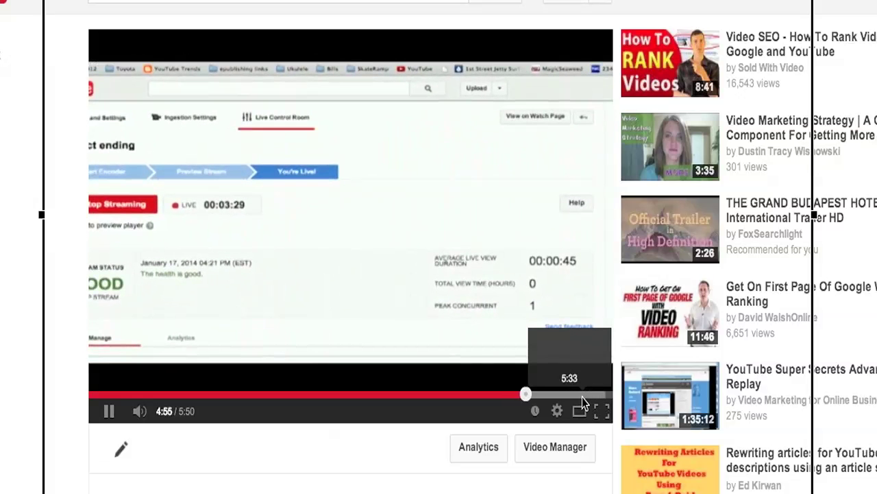
pyautogui.click(582, 397)
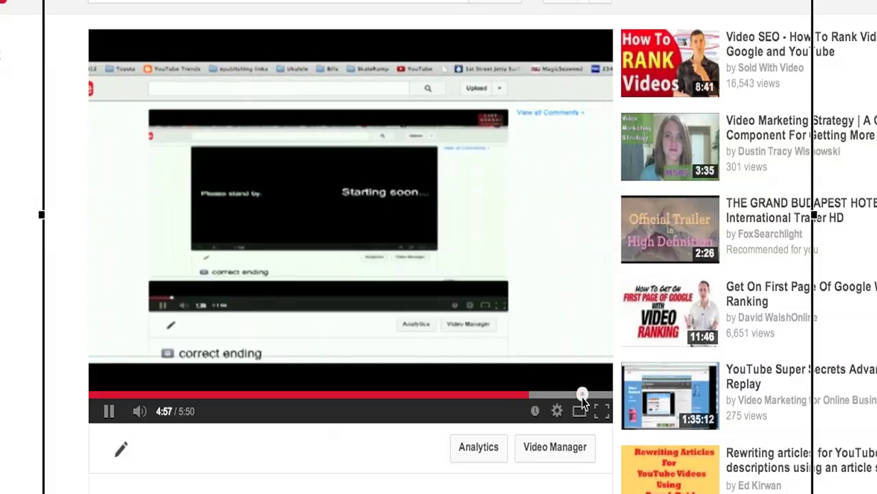